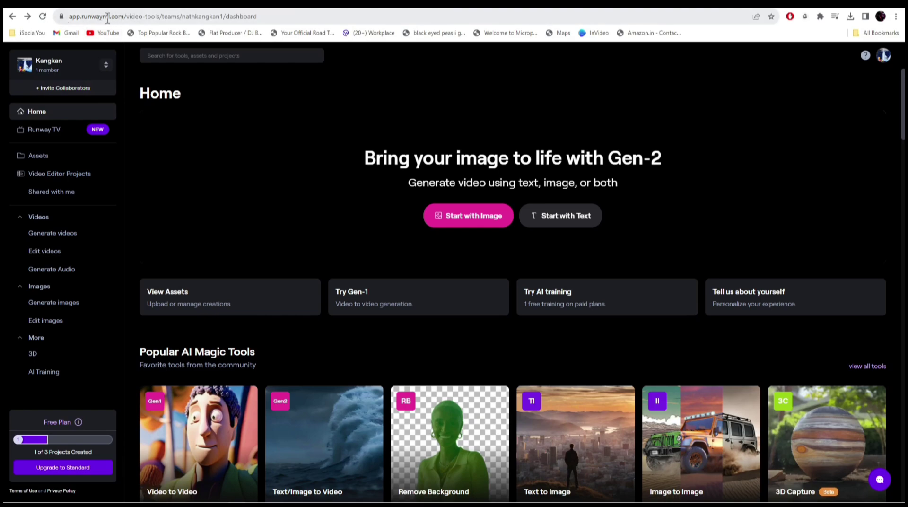
# Scroll the Runway dashboard down to the Popular AI Magic Tools list.
pyautogui.scroll(-2, 243, 148)
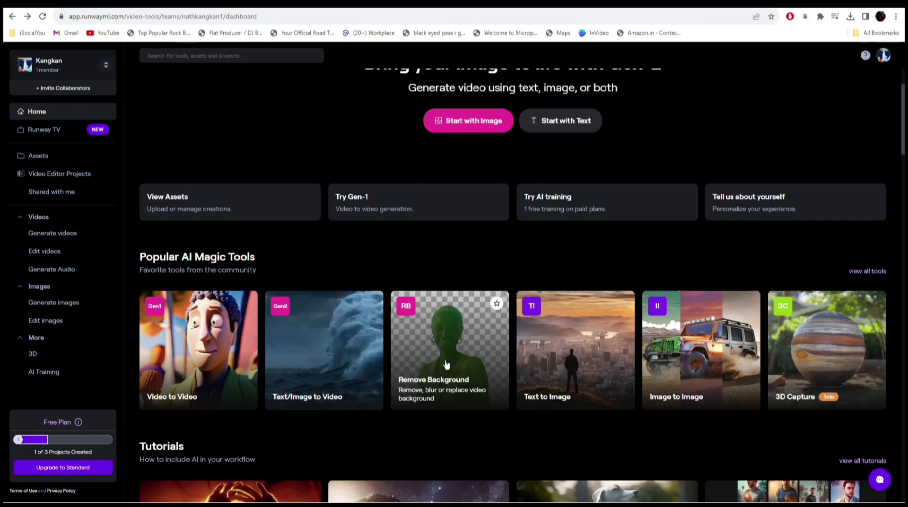
# Load the production_id_3795389 clip and mask the woman against a #00B140 green background.
pyautogui.click(437, 349)
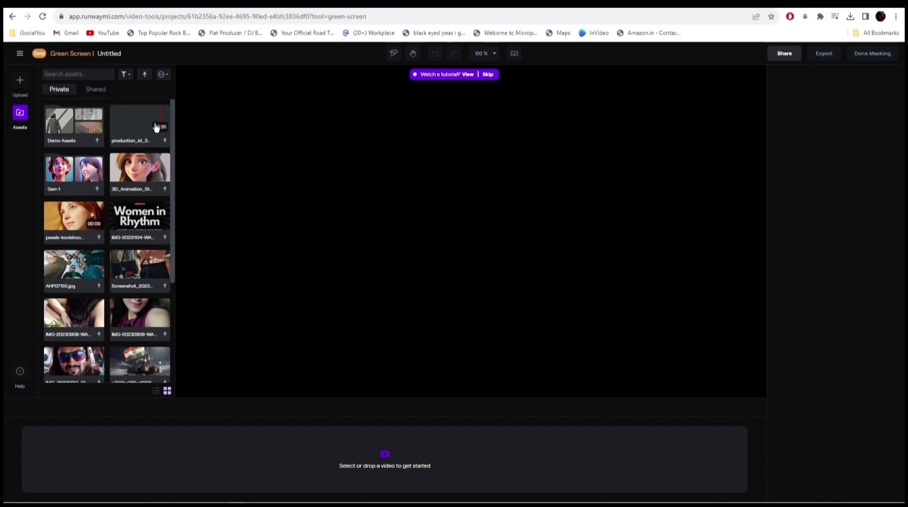
pyautogui.moveTo(158, 126); pyautogui.dragTo(90, 469)
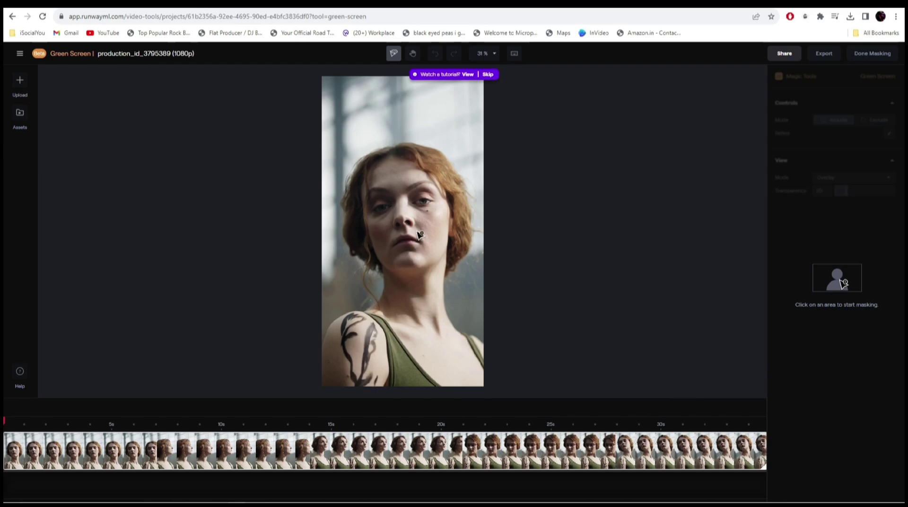
pyautogui.click(391, 219)
pyautogui.click(433, 227)
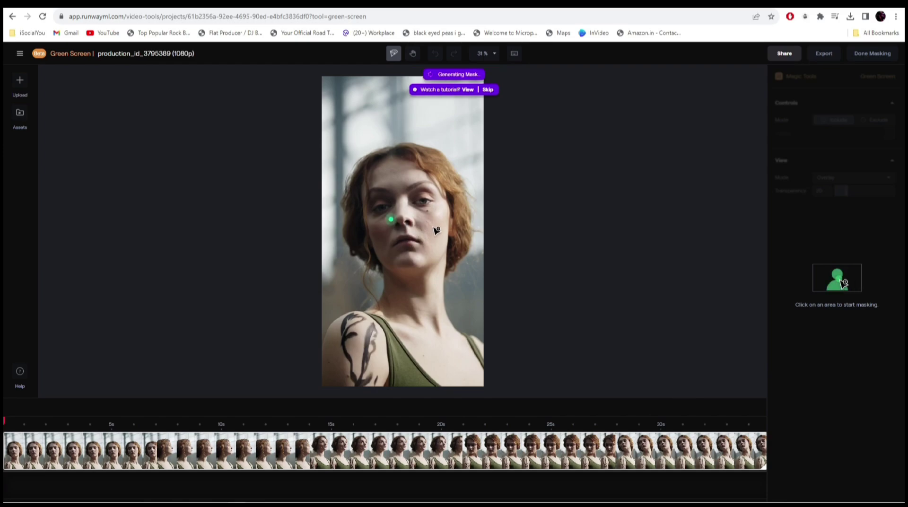
pyautogui.click(449, 365)
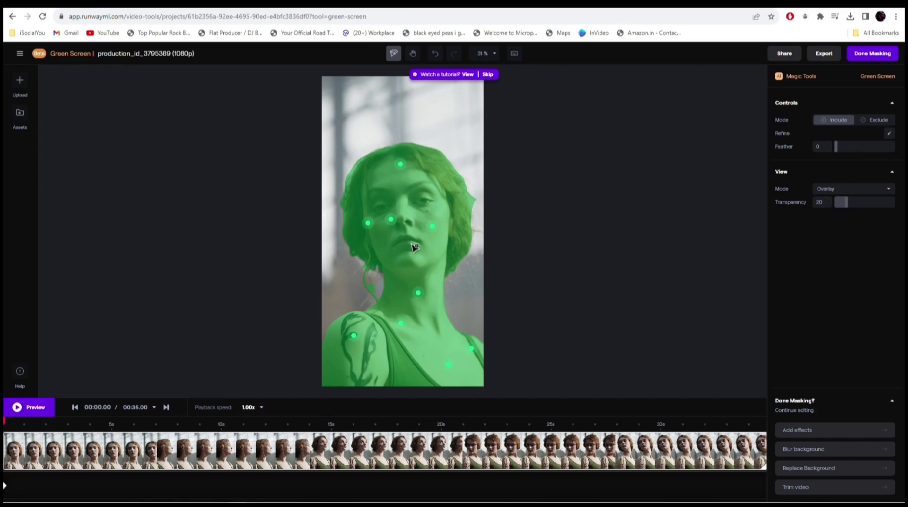
pyautogui.click(873, 57)
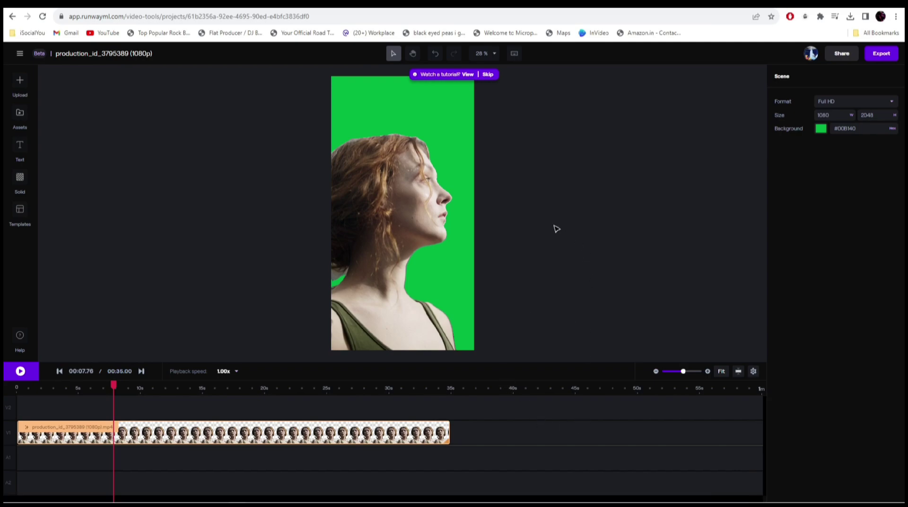
# Play the keyed portrait clip, then pause it to check the mask holds.
pyautogui.click(20, 371)
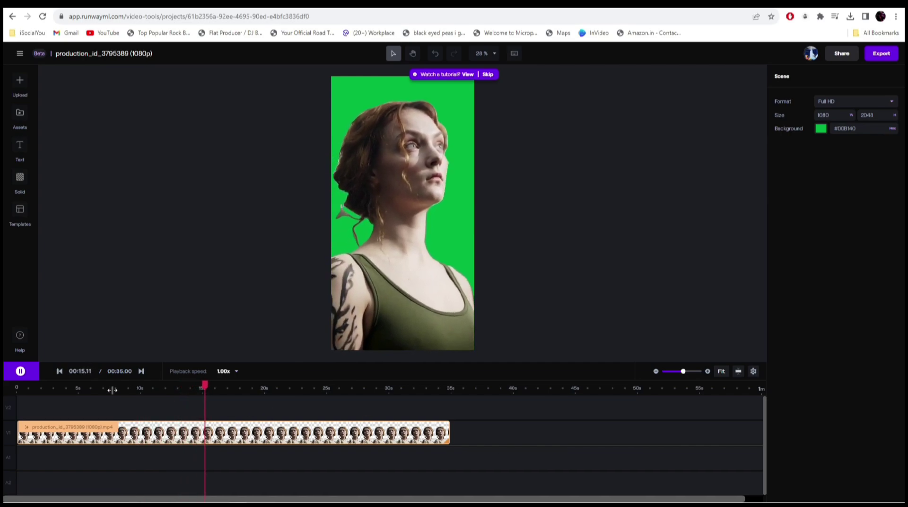
pyautogui.click(15, 376)
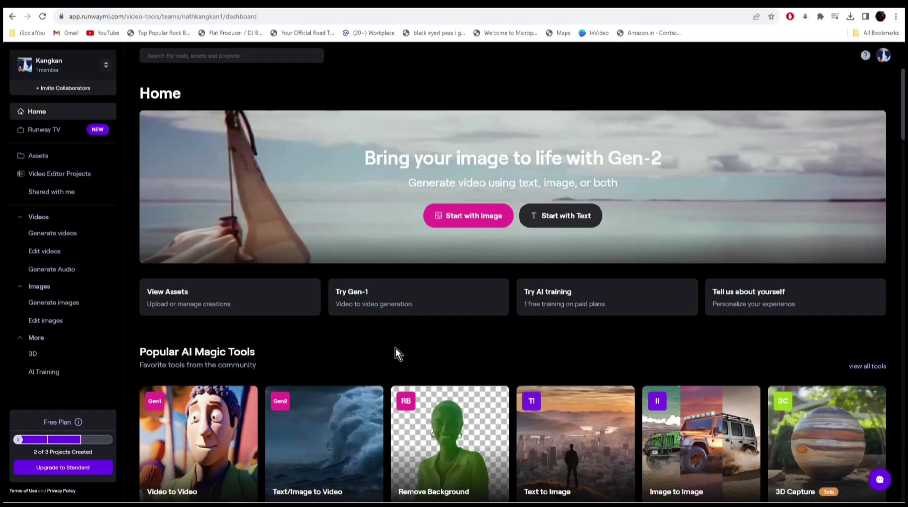
# Motion-brush the clouds image's clouds and generate a 4-second Gen-2 video.
pyautogui.scroll(-1, 396, 350)
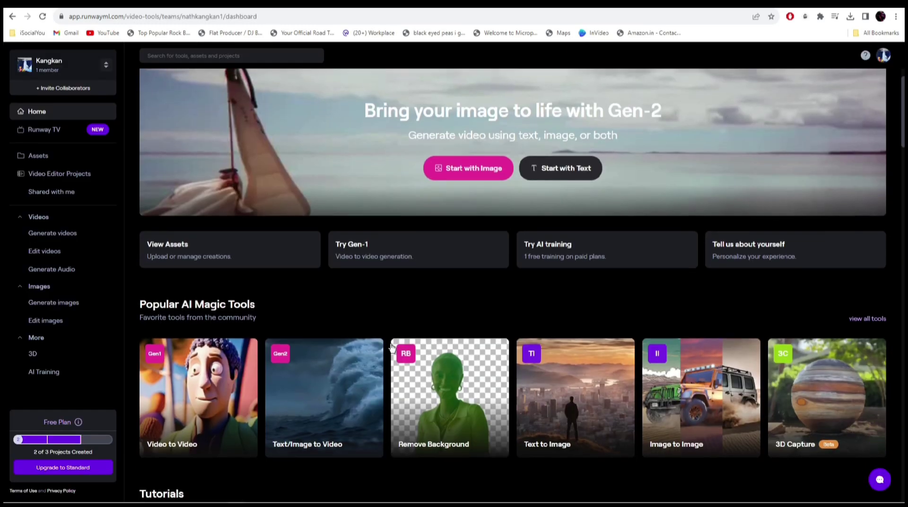
pyautogui.click(330, 401)
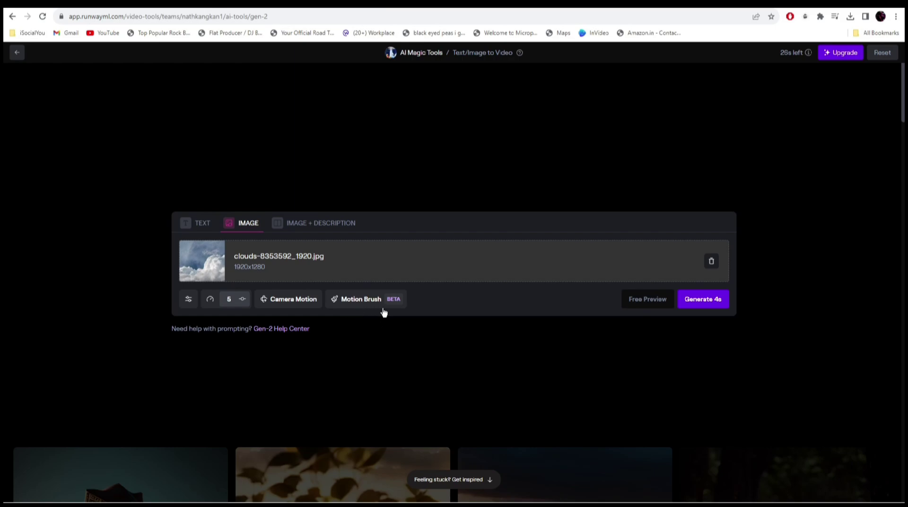
pyautogui.click(372, 305)
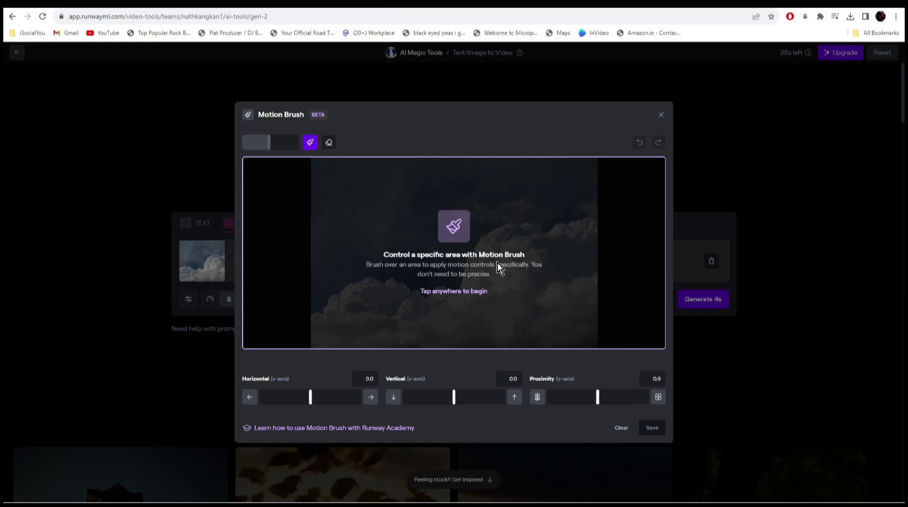
pyautogui.click(531, 260)
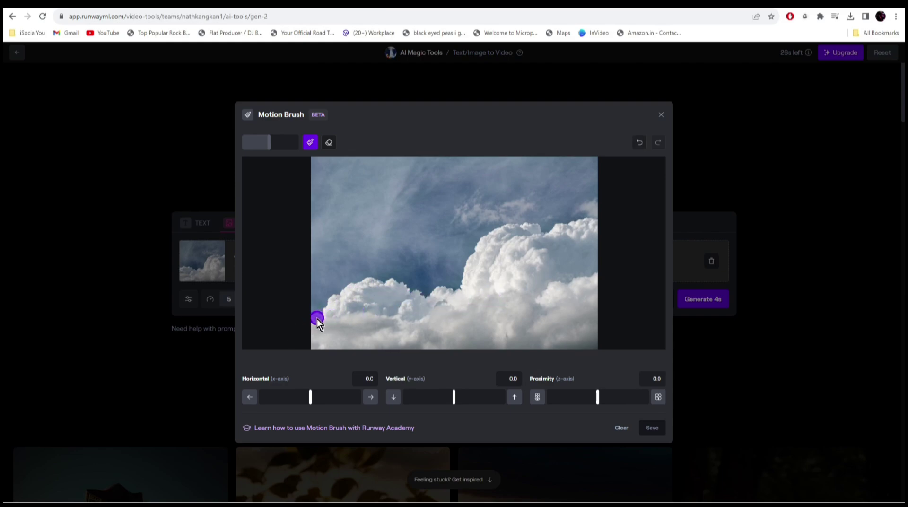
pyautogui.moveTo(317, 318)
pyautogui.mouseDown()
pyautogui.moveTo(425, 350)
pyautogui.moveTo(549, 345)
pyautogui.moveTo(591, 286)
pyautogui.moveTo(512, 230)
pyautogui.mouseUp()
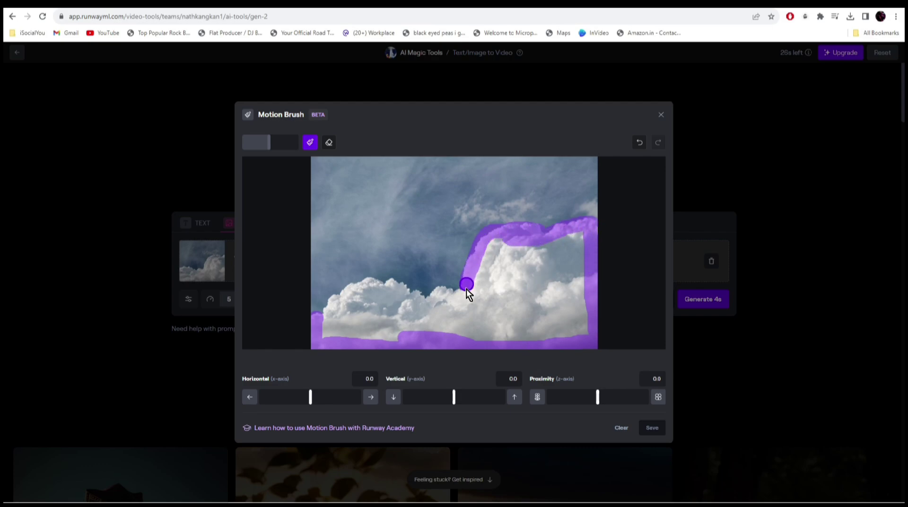
pyautogui.moveTo(466, 284)
pyautogui.mouseDown()
pyautogui.moveTo(357, 284)
pyautogui.moveTo(382, 303)
pyautogui.moveTo(526, 242)
pyautogui.moveTo(515, 231)
pyautogui.mouseUp()
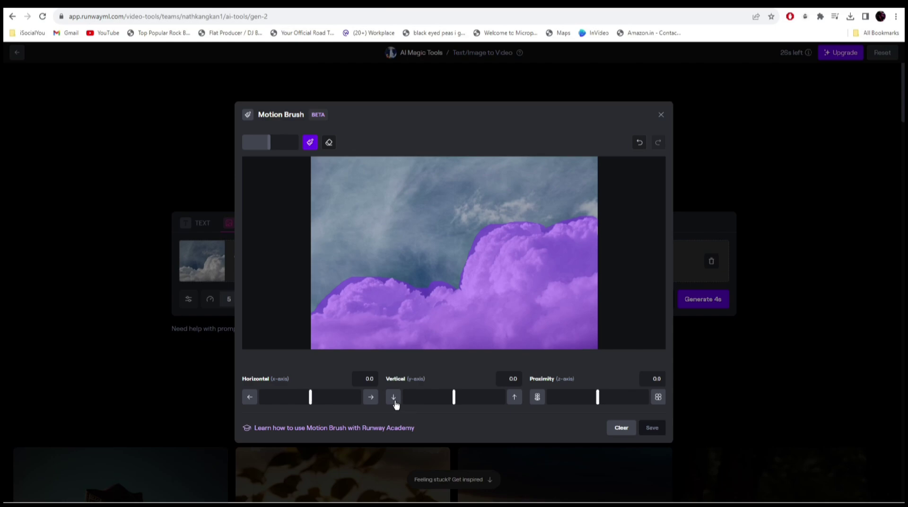
pyautogui.click(651, 428)
pyautogui.click(702, 299)
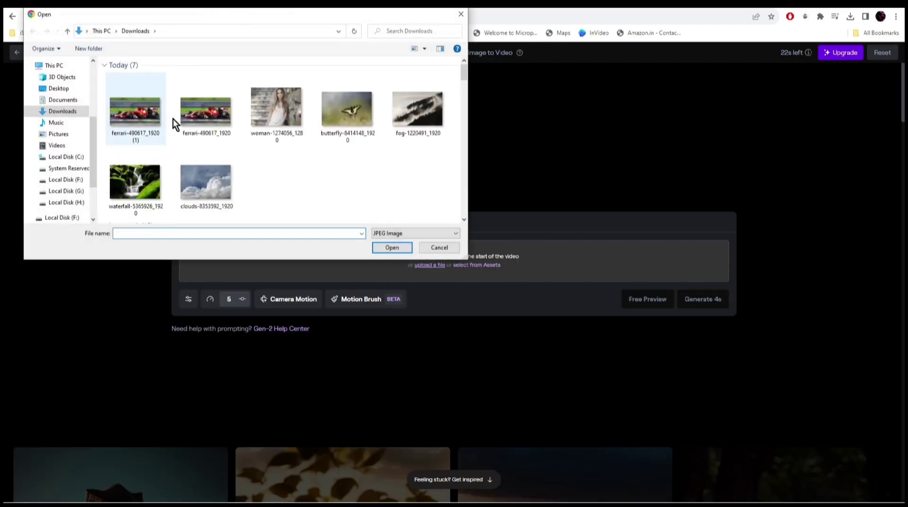
# Use the waterfall image as start frame, brush the waterfall with Vertical motion -0.5, and save.
pyautogui.doubleClick(133, 175)
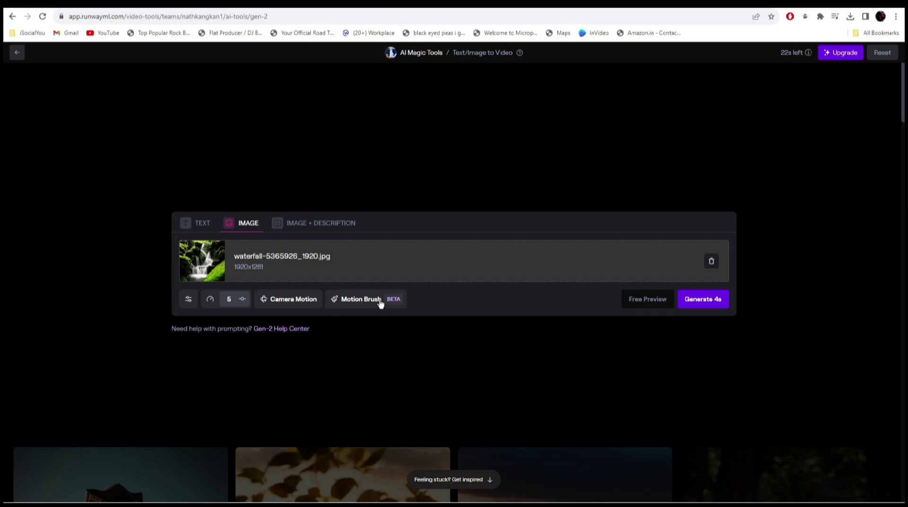
pyautogui.click(380, 303)
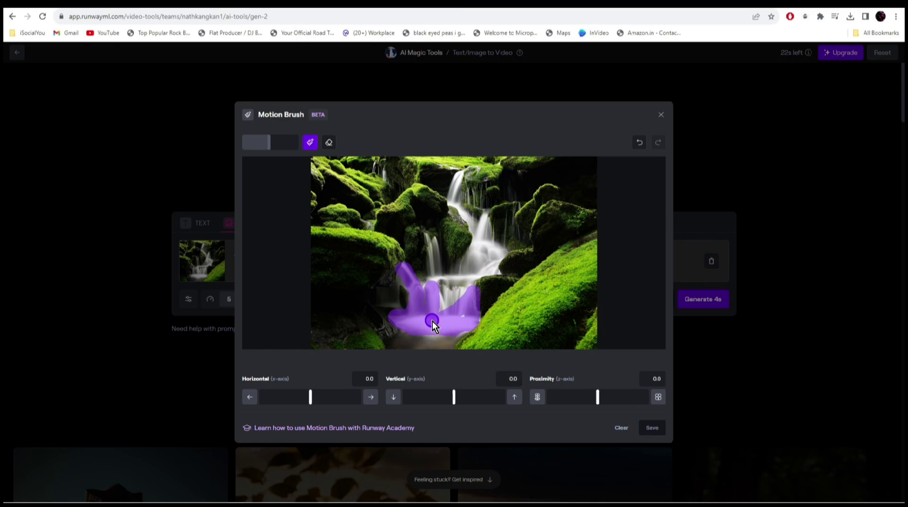
pyautogui.moveTo(430, 279)
pyautogui.mouseDown()
pyautogui.moveTo(497, 271)
pyautogui.moveTo(486, 227)
pyautogui.mouseUp()
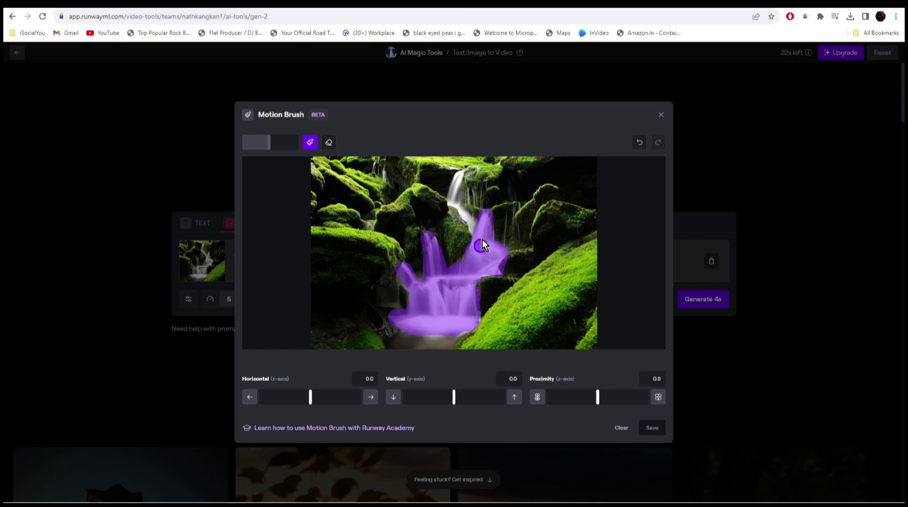
pyautogui.click(393, 396)
pyautogui.click(652, 428)
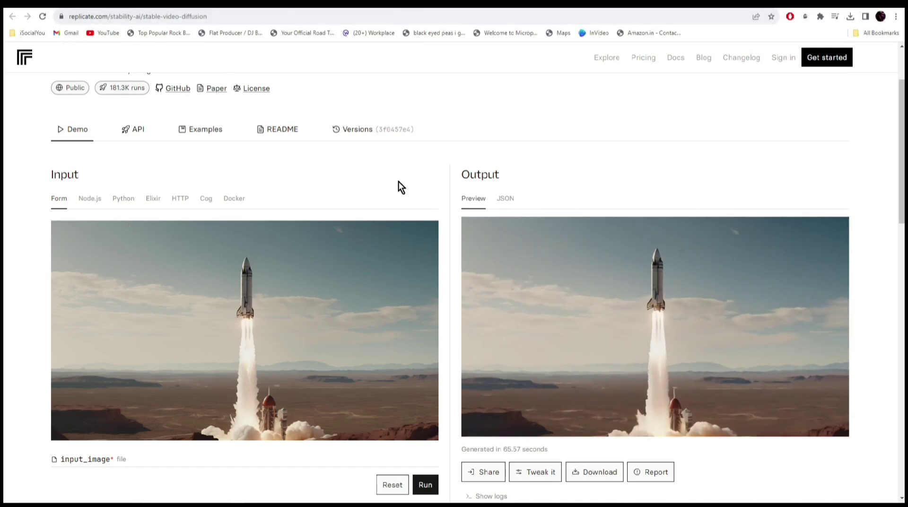
# Try 25_frames_with_svd_xt for video_length, then return to 14_frames_with_svd.
pyautogui.scroll(-3, 257, 213)
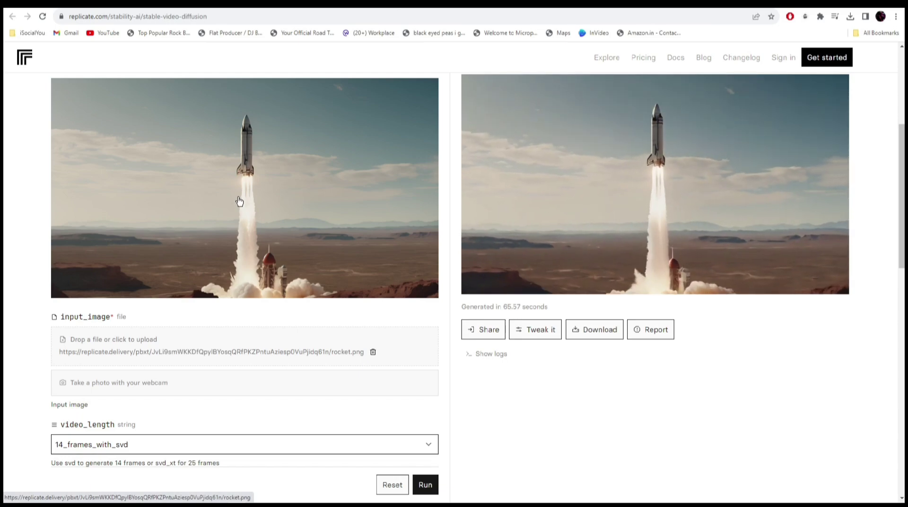
pyautogui.scroll(-2, 217, 198)
pyautogui.scroll(-1, 210, 324)
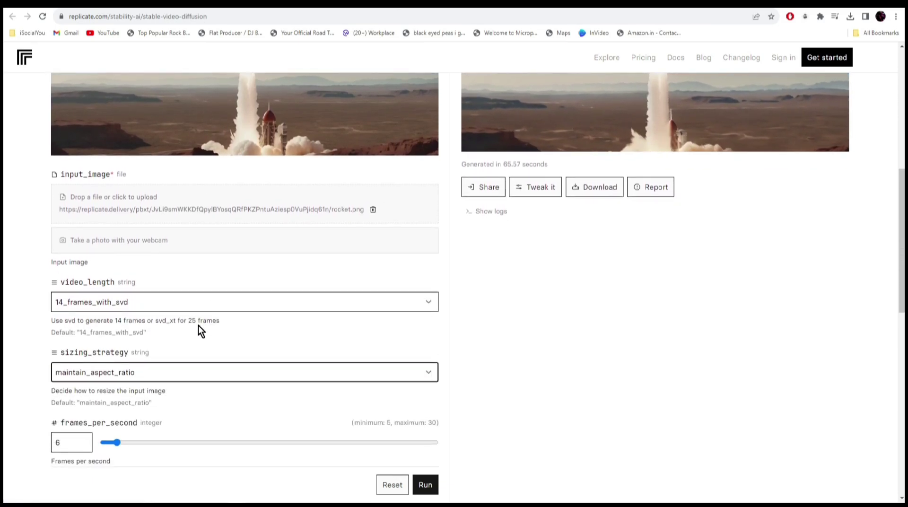
pyautogui.click(203, 306)
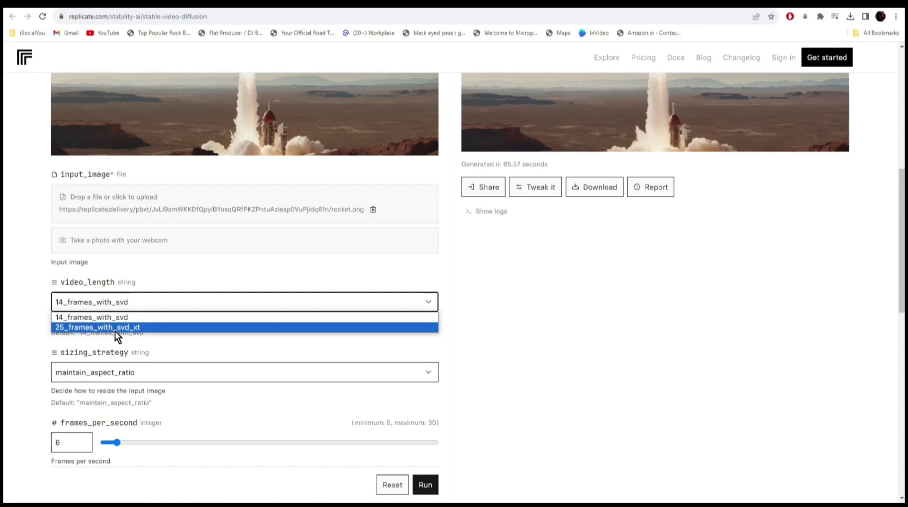
pyautogui.click(85, 327)
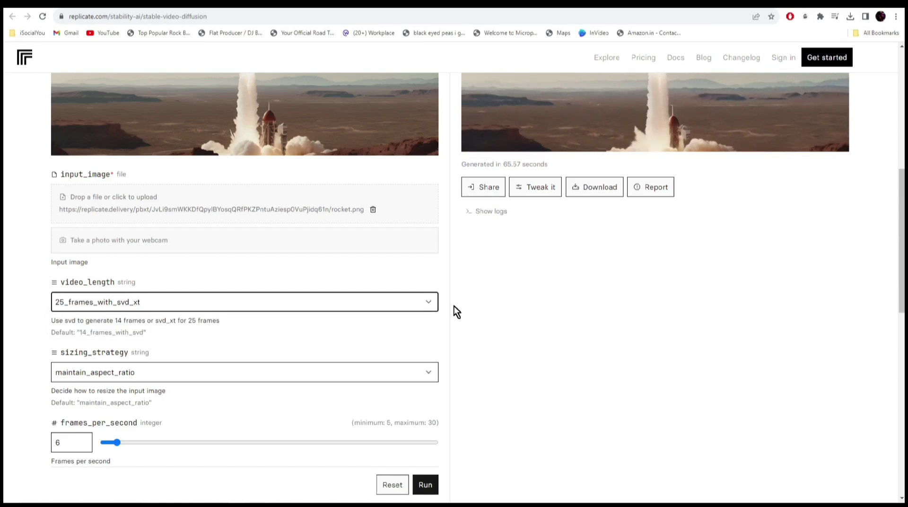
pyautogui.click(111, 303)
pyautogui.click(101, 317)
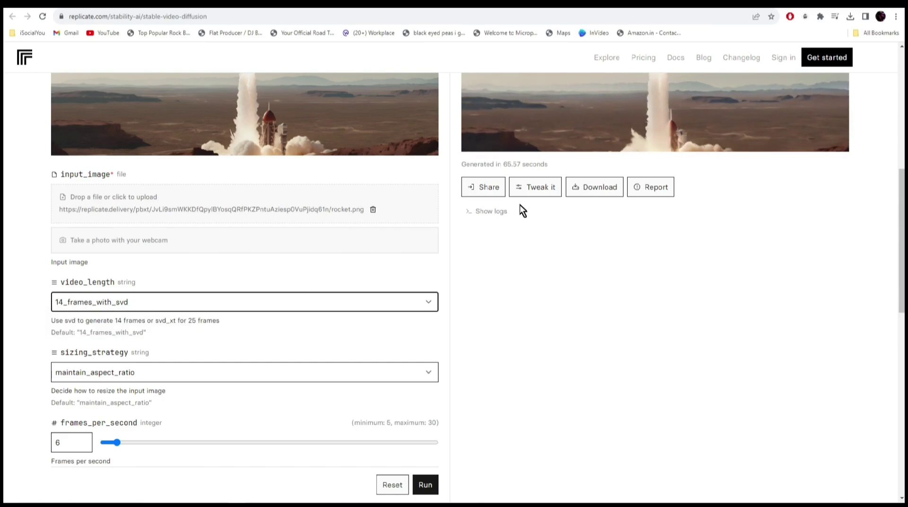
# Raise motion_bucket_id from 127 to 179 and rerun Stable Video Diffusion on the rocket image.
pyautogui.click(419, 373)
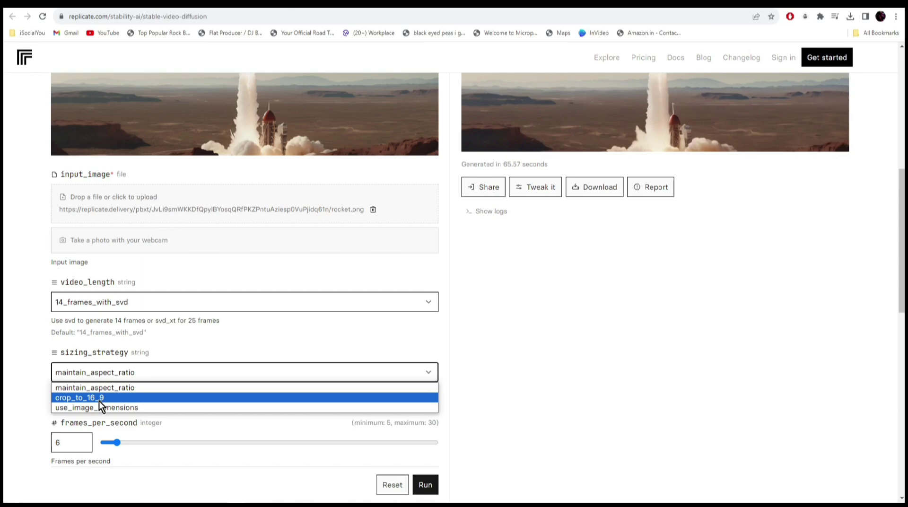
pyautogui.scroll(-4, 455, 282)
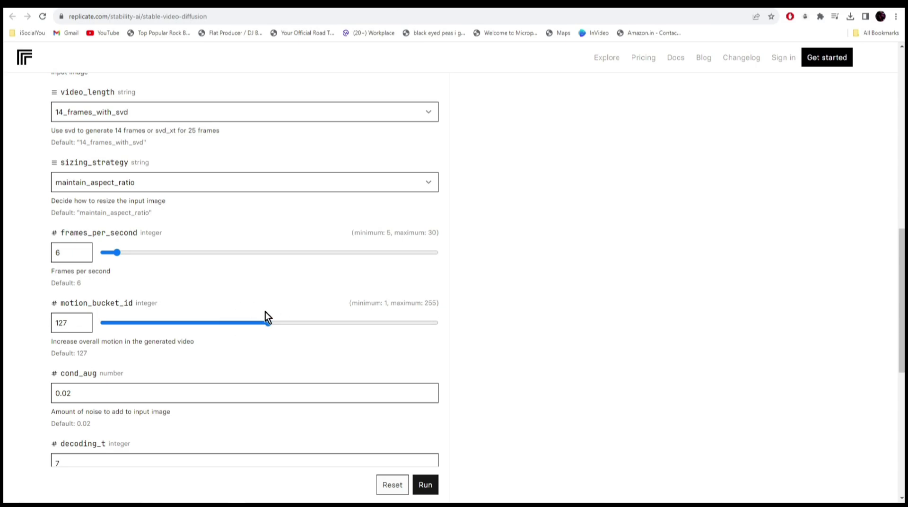
pyautogui.moveTo(268, 324); pyautogui.dragTo(337, 328)
pyautogui.click(425, 484)
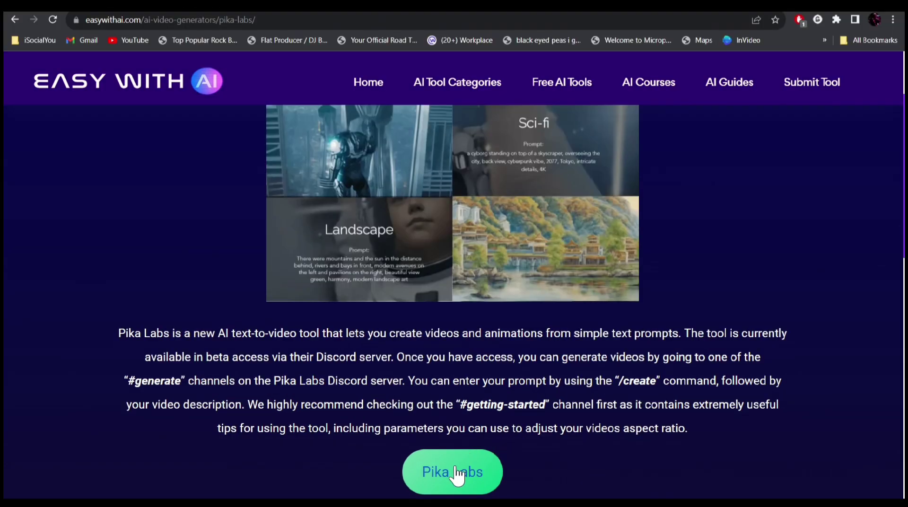
# Follow the article's Pika Labs link and accept the Discord invite to the Pika server.
pyautogui.click(455, 472)
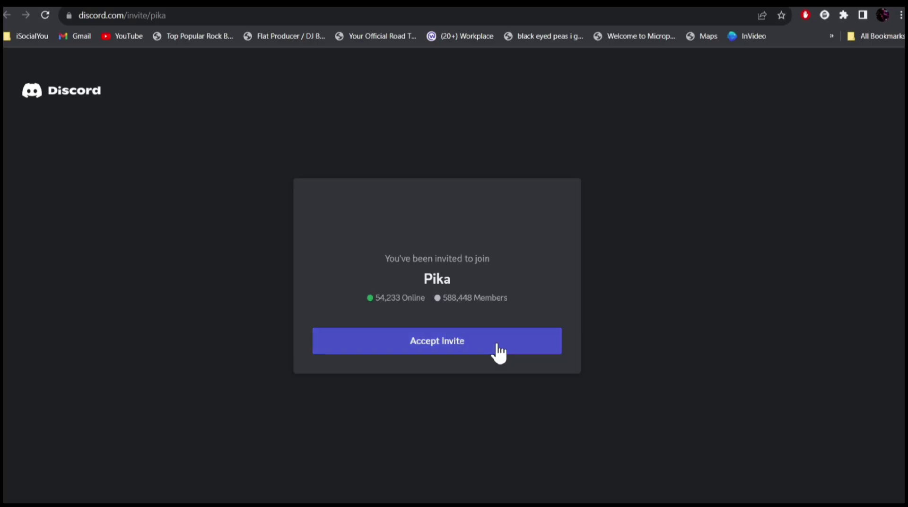
pyautogui.click(455, 349)
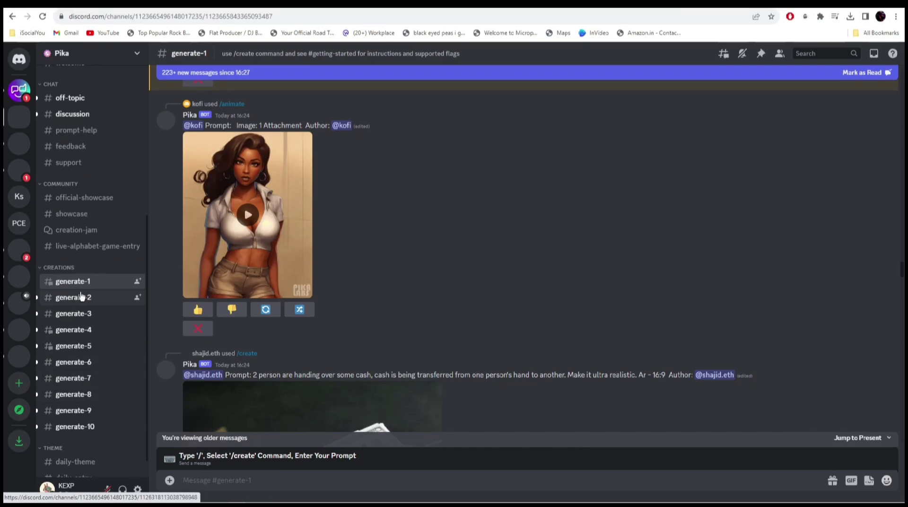
# Send Pika a /create command with the prompt 'a rocket taking off'.
pyautogui.moveTo(95, 283)
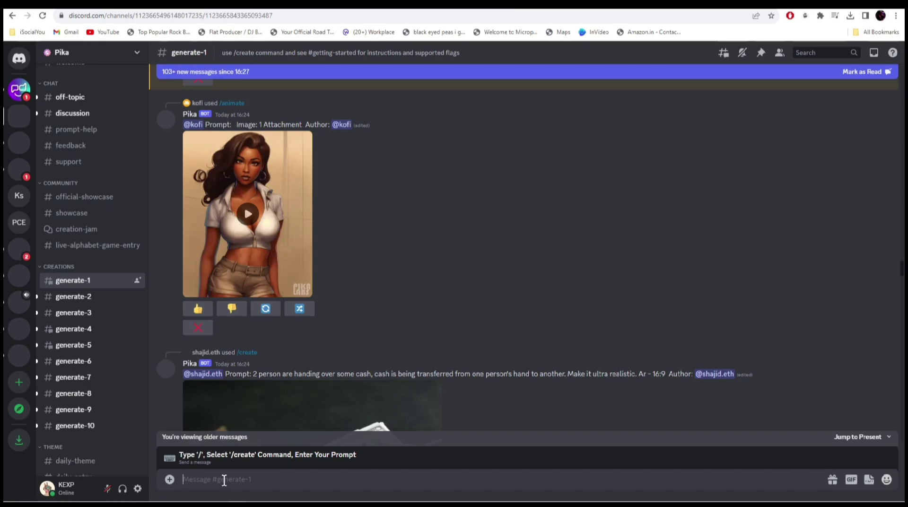
pyautogui.write('/')
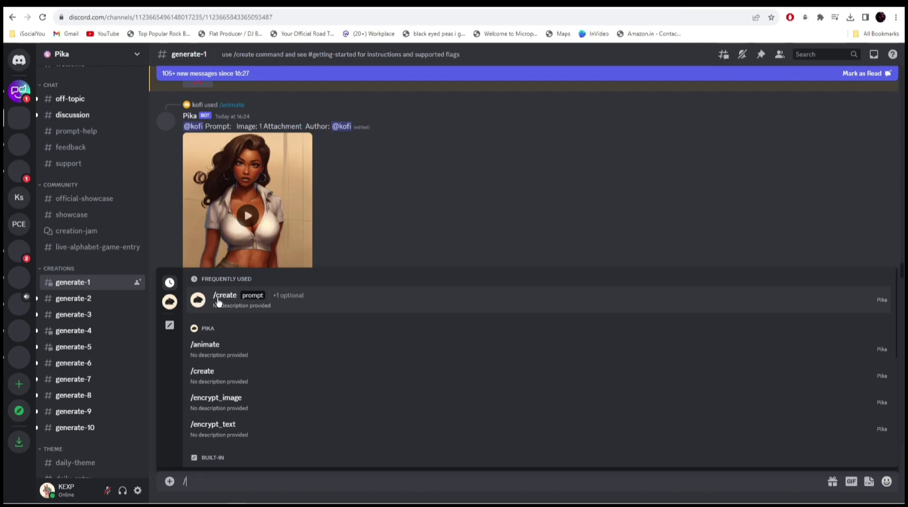
pyautogui.click(219, 302)
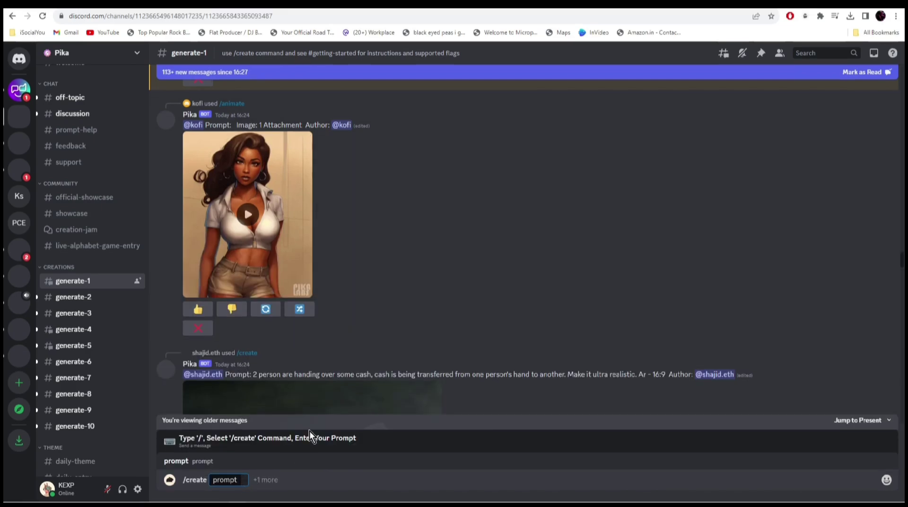
pyautogui.write('a rocket taking off')
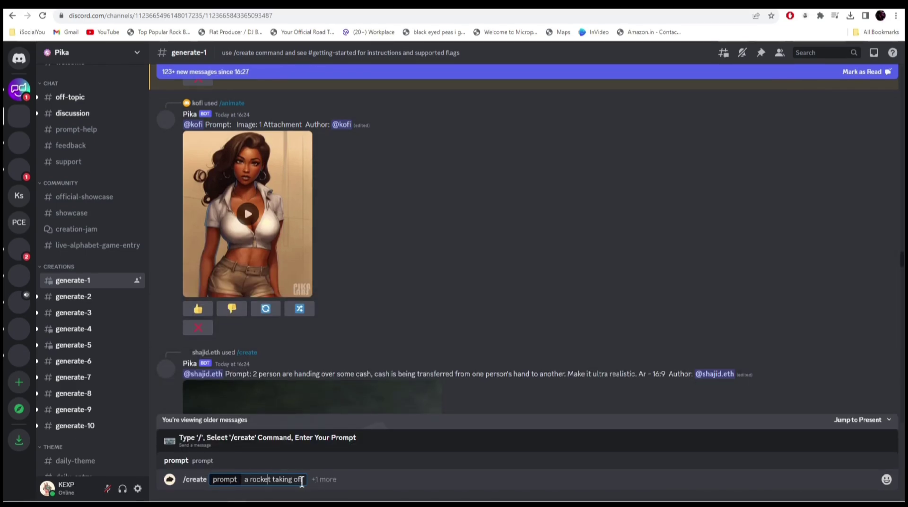
pyautogui.press('Return')
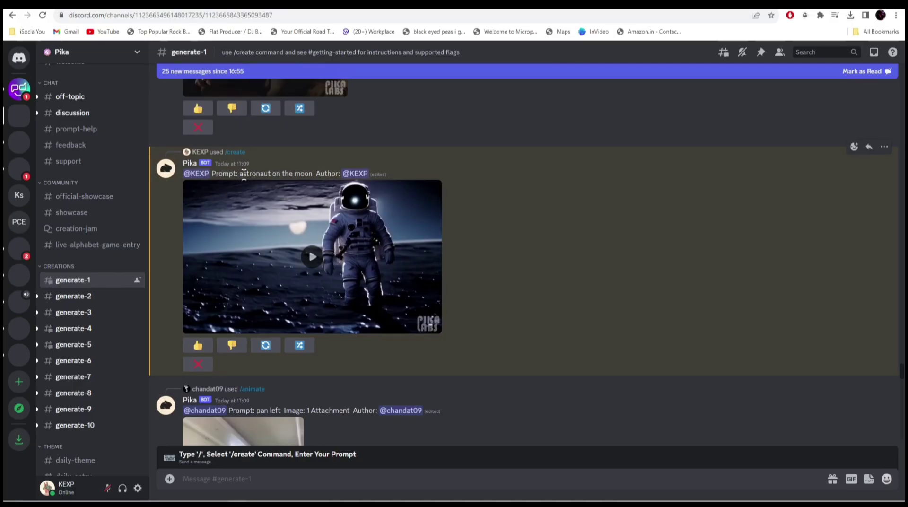
# Play the 3-second 'astronaut on the moon' clip in generate-1.
pyautogui.click(311, 258)
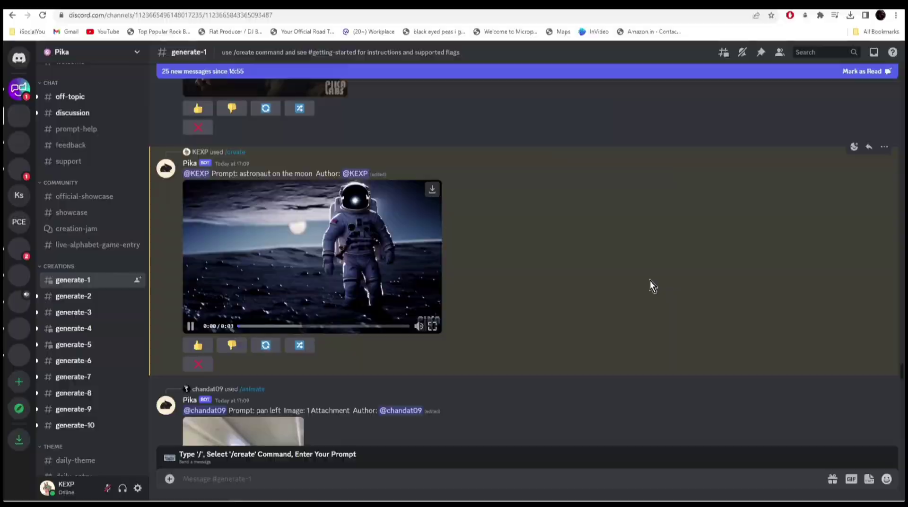